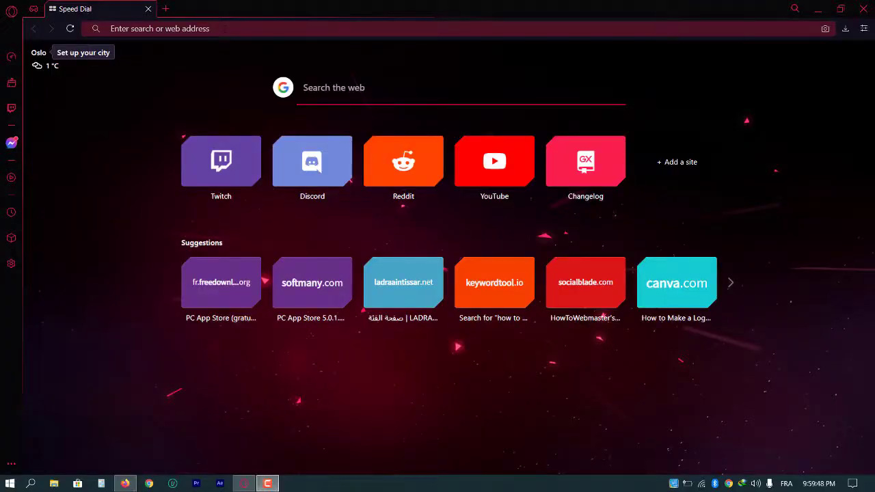
# Step: Go to the Google home page from the address bar
pyautogui.click(223, 31)
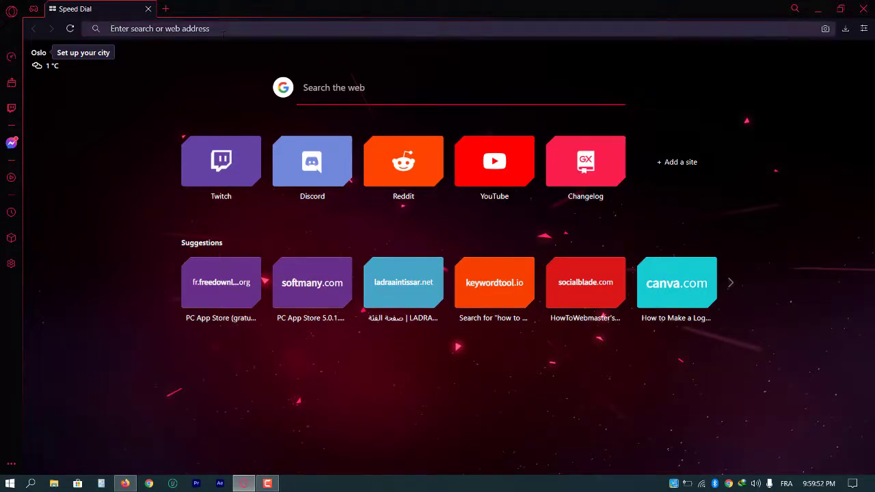
pyautogui.write('google')
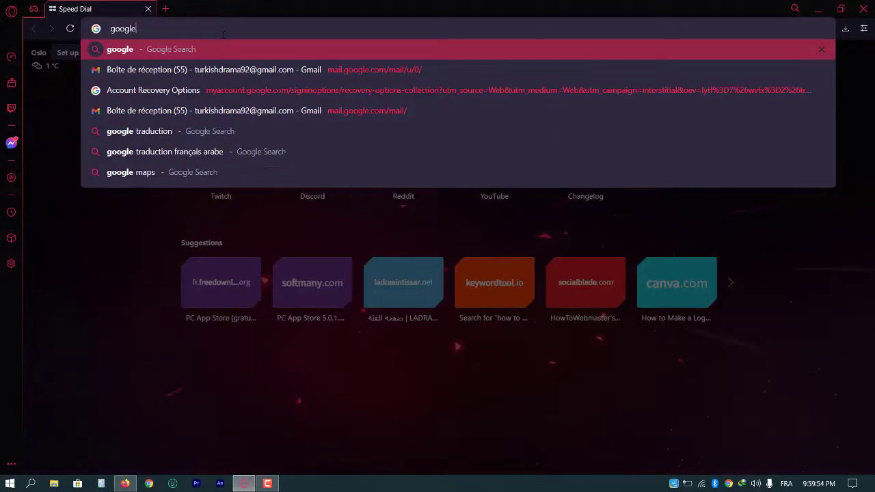
pyautogui.hotkey('ctrl', 'Return')
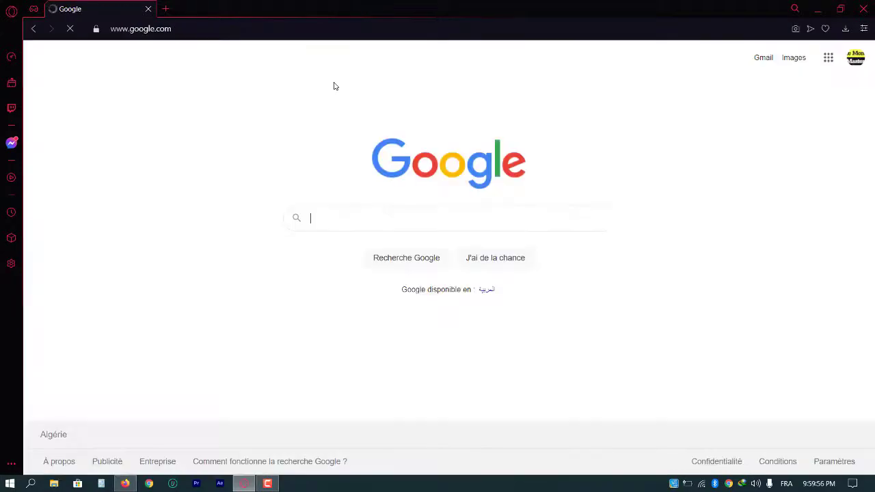
# Step: Search Google for 'pc app store'
pyautogui.click(381, 214)
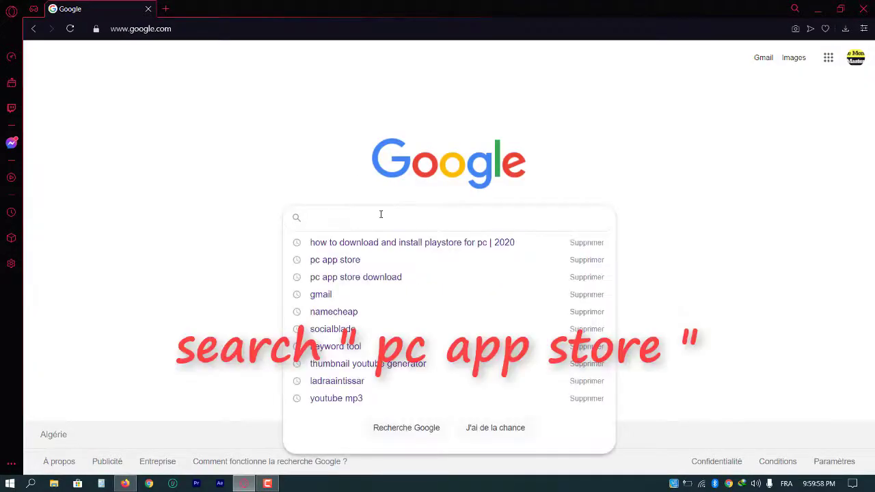
pyautogui.write('pc ')
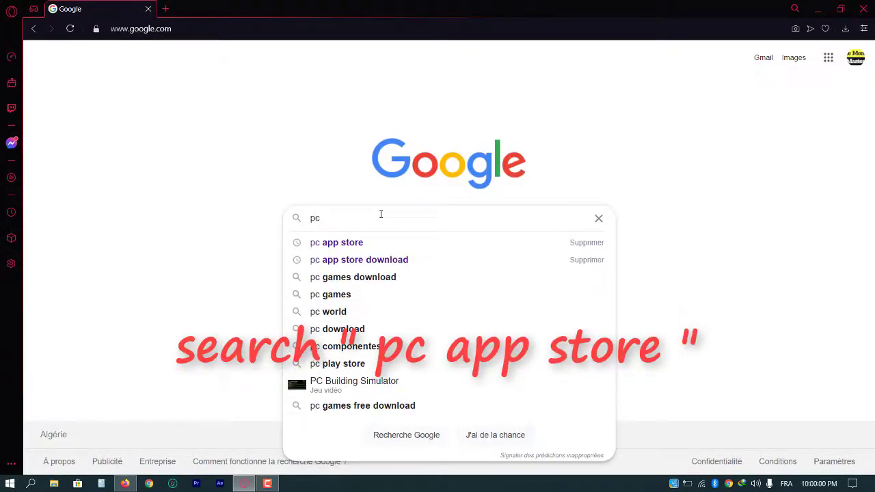
pyautogui.write('ap')
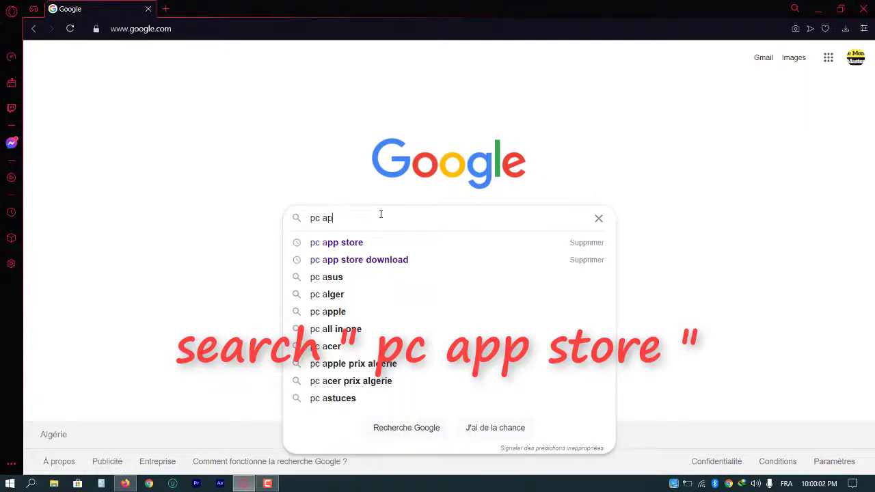
pyautogui.write('p store')
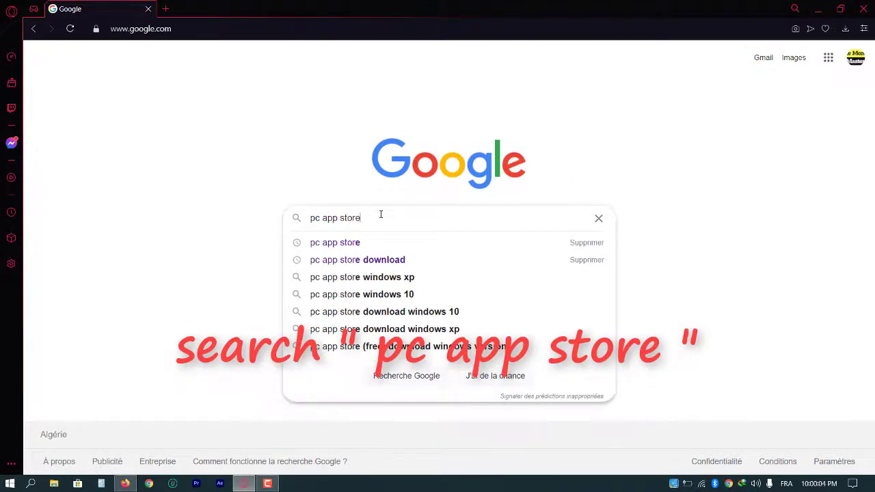
pyautogui.press('Return')
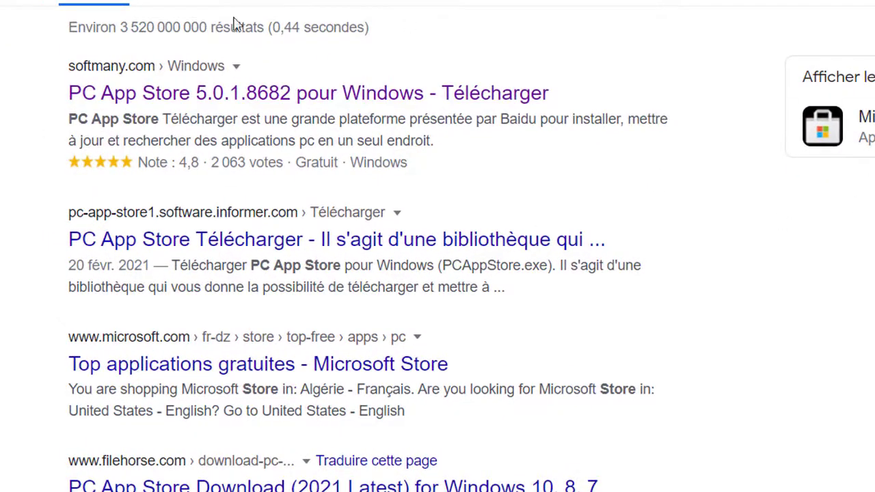
# Step: Open the softmany.com PC App Store 5.0.1.8682 result and read through its description
pyautogui.click(298, 93)
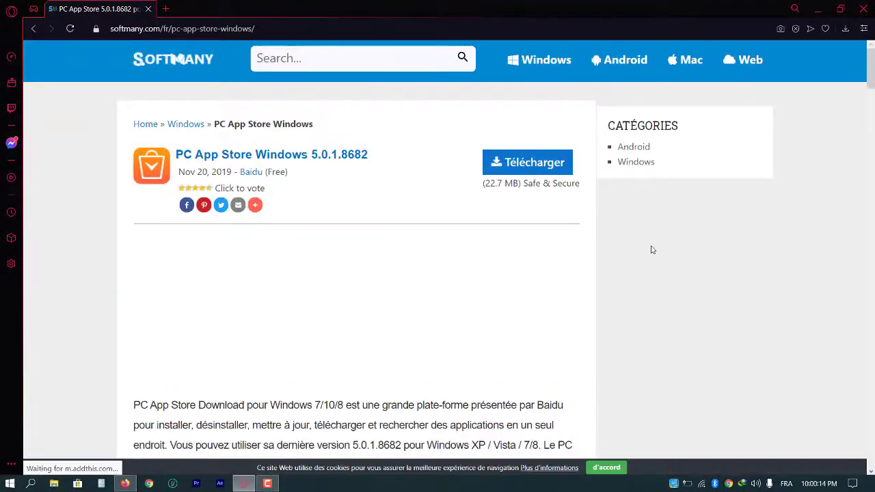
pyautogui.scroll(-2, 652, 249)
pyautogui.scroll(-6, 652, 251)
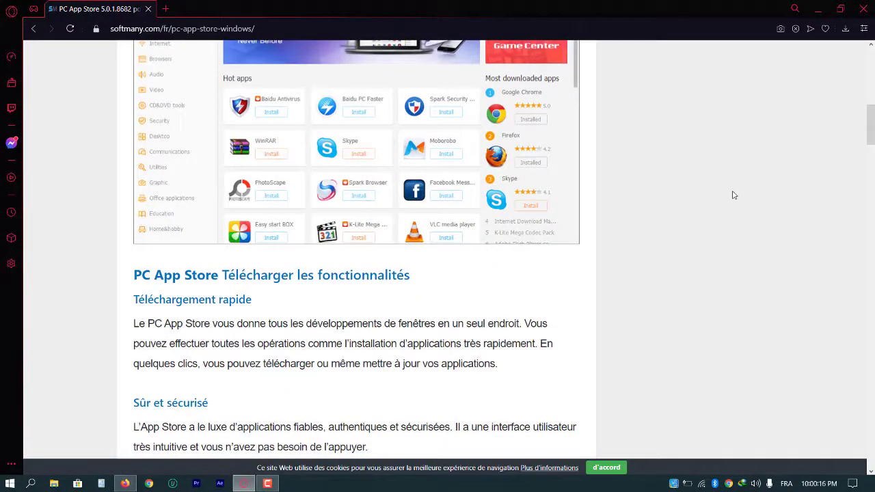
pyautogui.scroll(3, 703, 197)
pyautogui.scroll(-9, 654, 203)
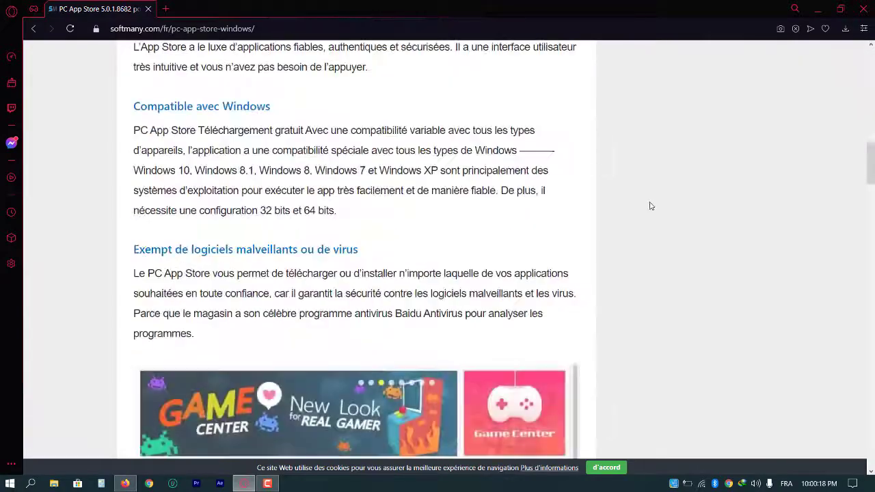
pyautogui.scroll(-15, 650, 205)
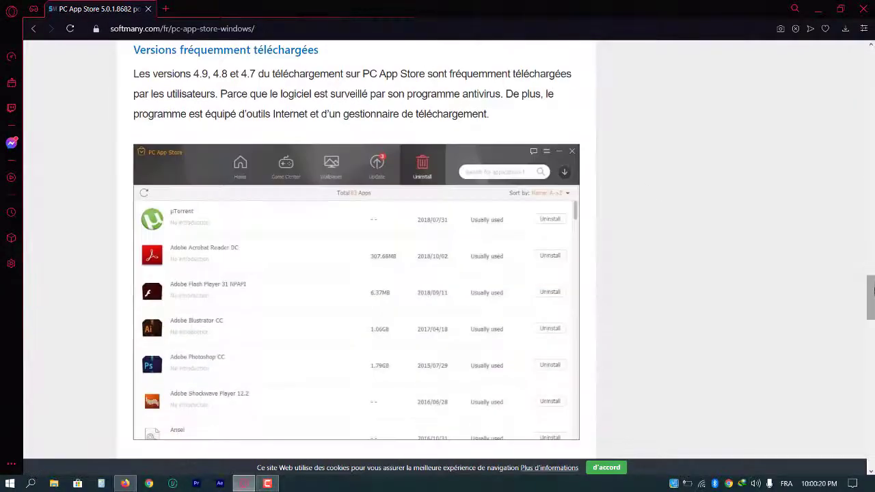
pyautogui.moveTo(873, 290); pyautogui.dragTo(871, 89)
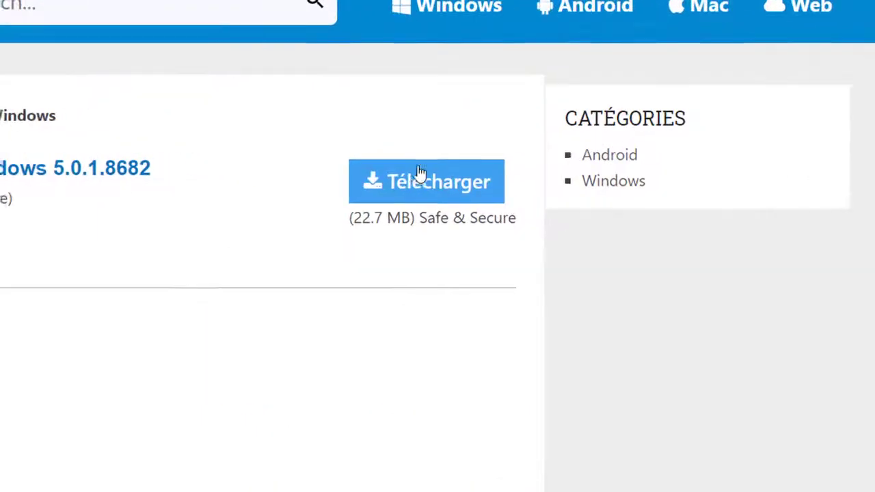
# Step: Download the PC App Store installer pcappstore_offical.exe from Softmany's Free Download button
pyautogui.click(413, 182)
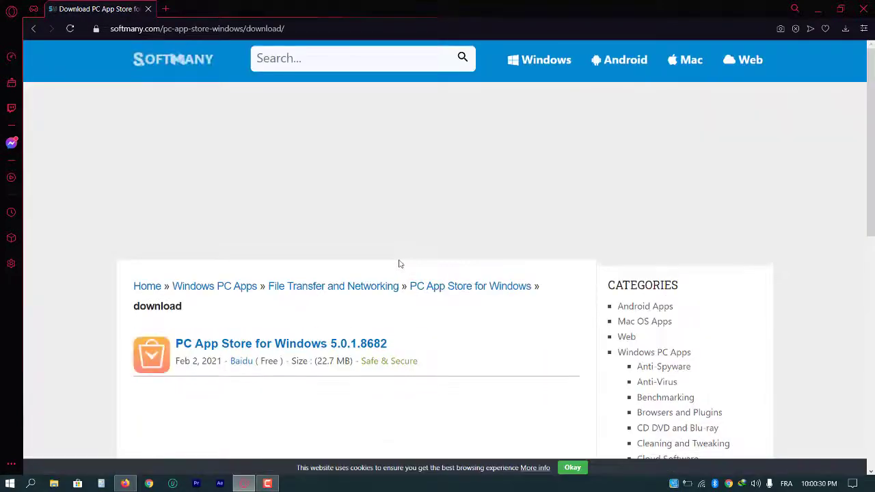
pyautogui.scroll(-2, 444, 216)
pyautogui.scroll(-2, 464, 318)
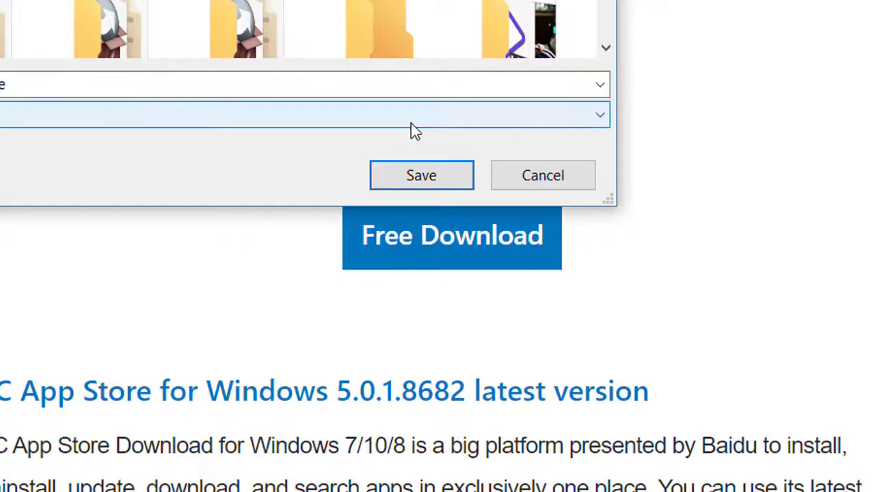
pyautogui.click(418, 176)
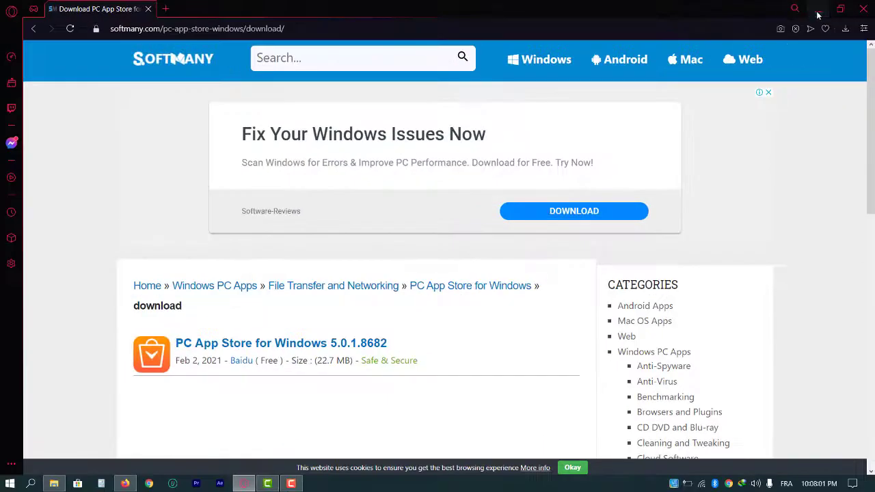
# Step: Minimize the browser and open pcappstore_offical.exe from the desktop
pyautogui.click(701, 34)
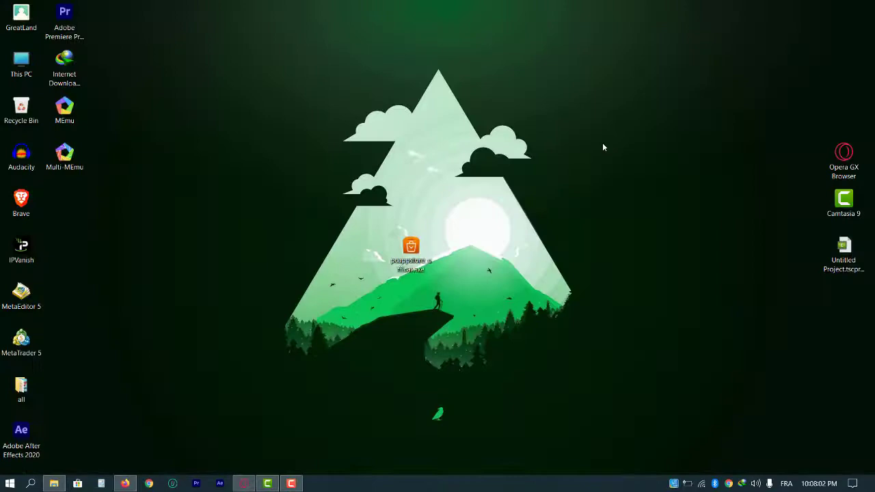
pyautogui.moveTo(491, 175); pyautogui.dragTo(314, 354)
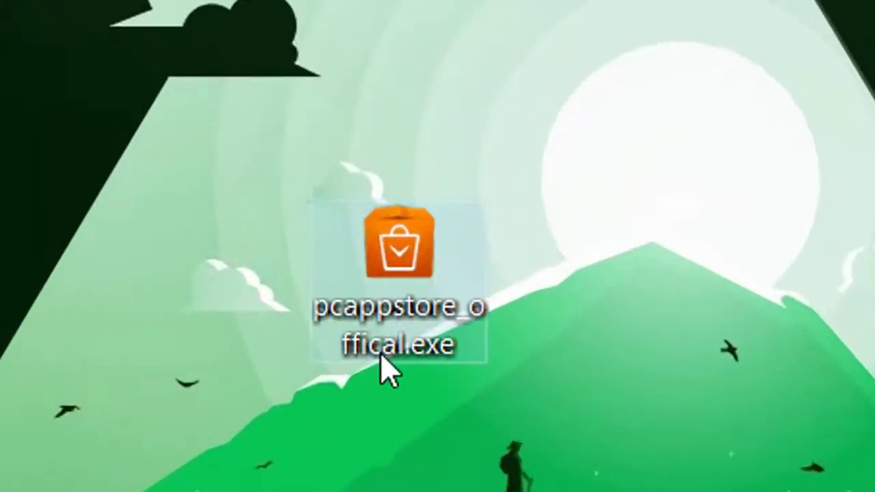
pyautogui.rightClick(383, 310)
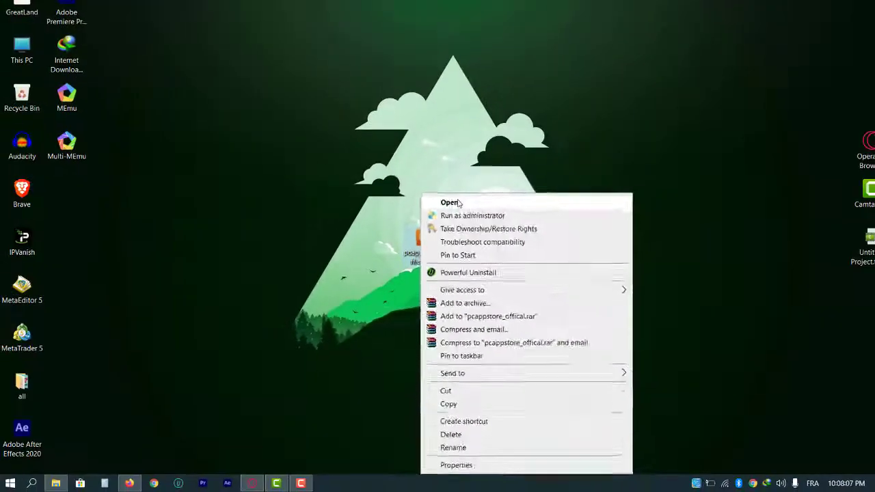
pyautogui.click(536, 102)
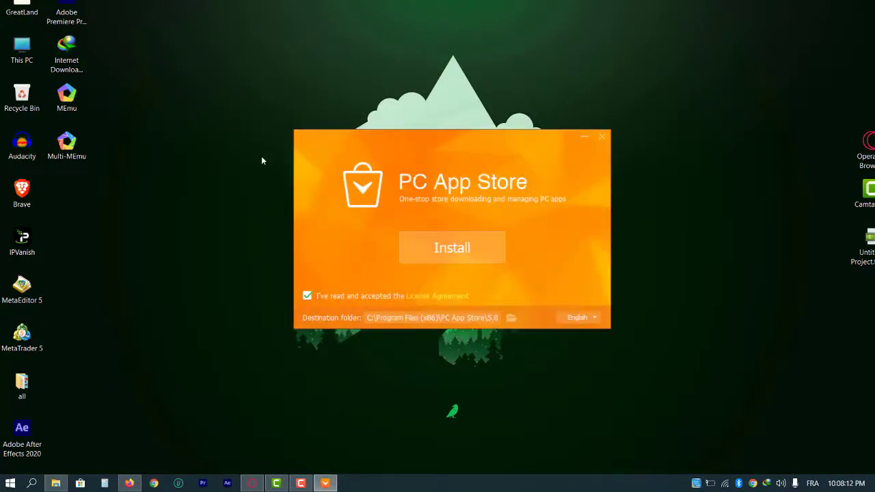
# Step: Accept the license, keep English as the language, and install PC App Store
pyautogui.click(307, 296)
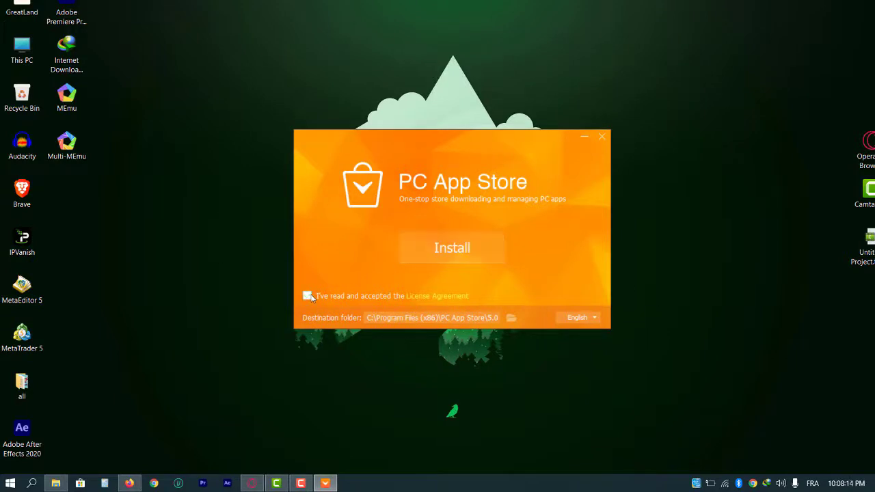
pyautogui.click(307, 296)
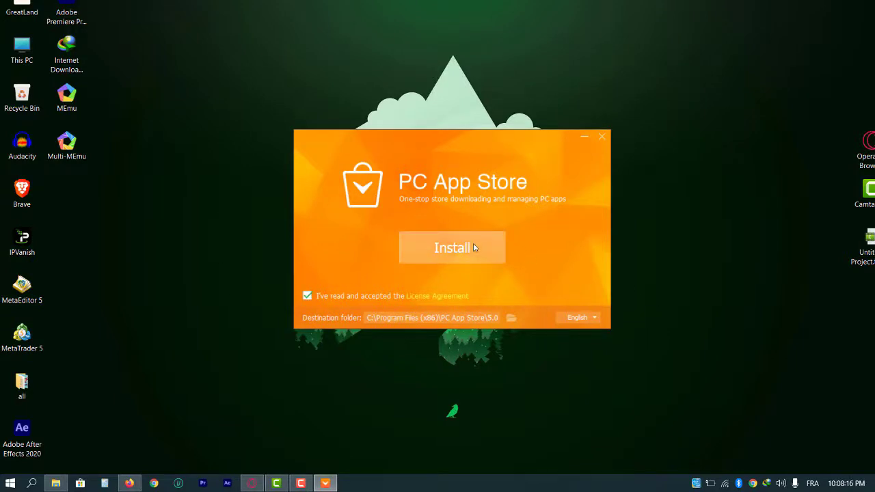
pyautogui.click(592, 319)
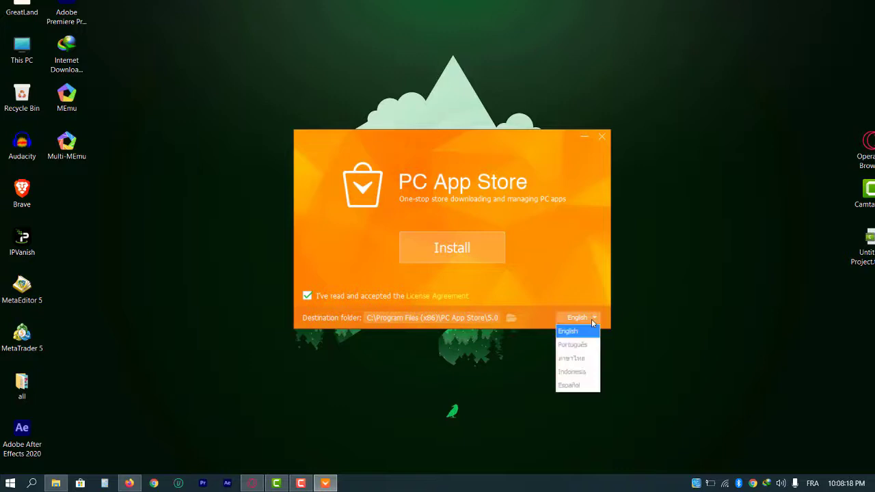
pyautogui.click(571, 338)
pyautogui.click(470, 250)
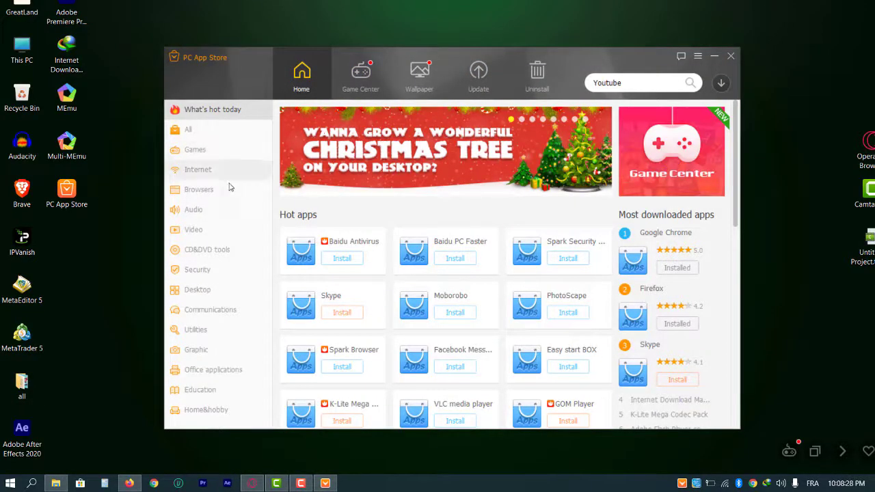
# Step: Look at the Internet category, then scroll through the All apps list
pyautogui.click(204, 170)
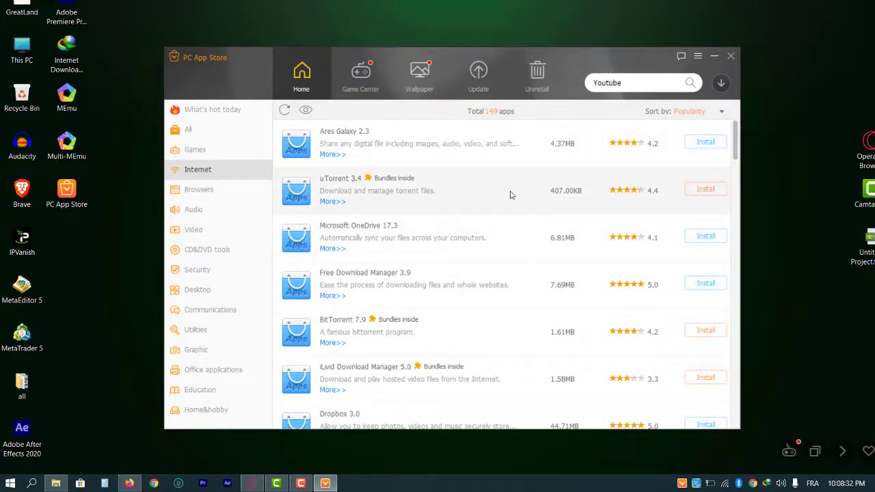
pyautogui.scroll(-7, 451, 233)
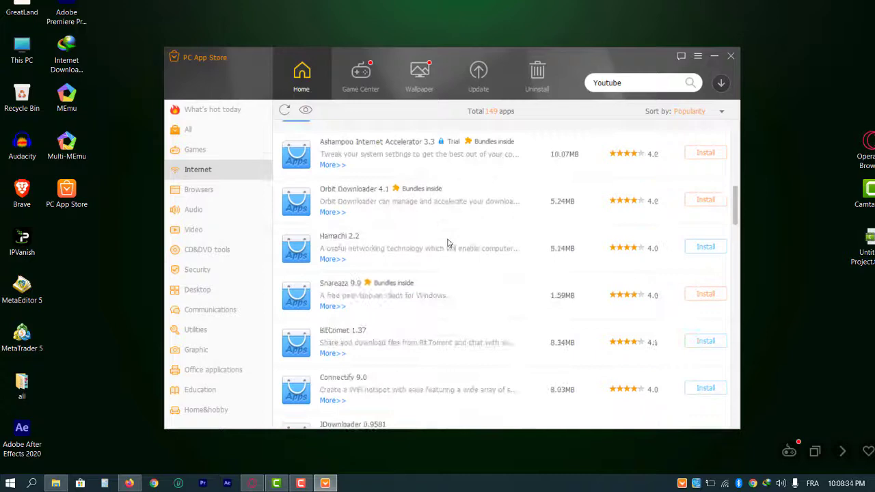
pyautogui.scroll(8, 424, 232)
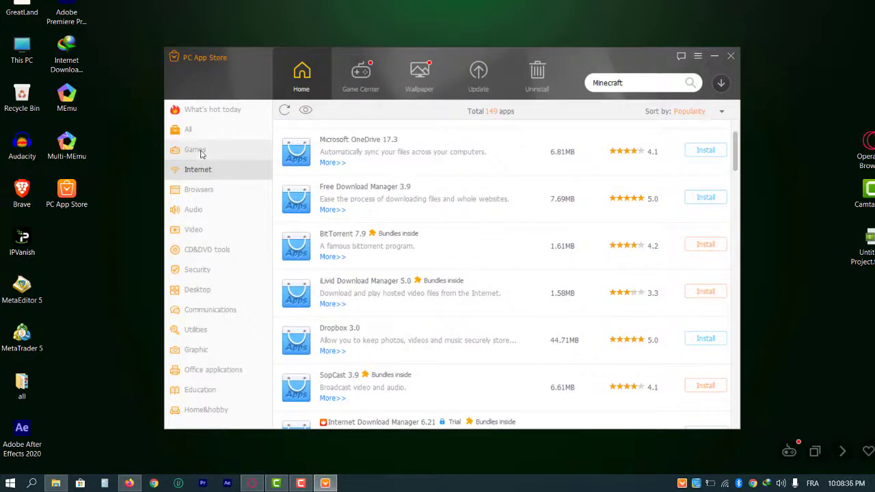
pyautogui.click(217, 129)
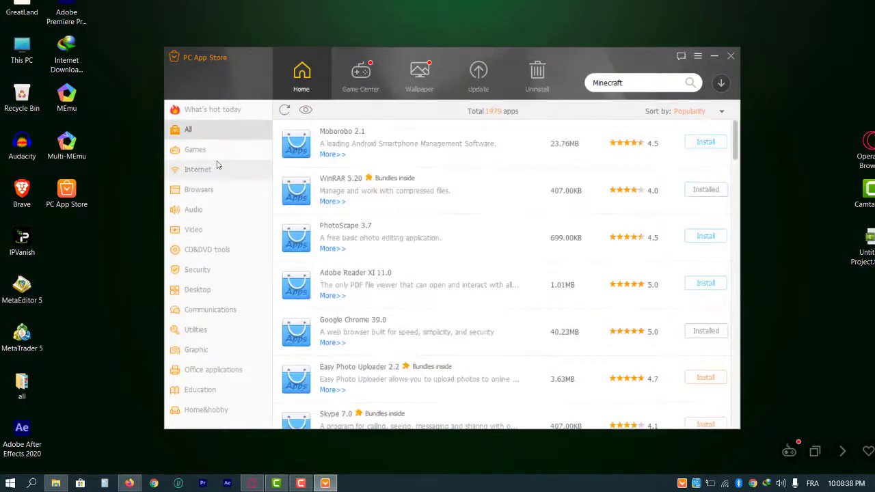
pyautogui.scroll(-3, 541, 199)
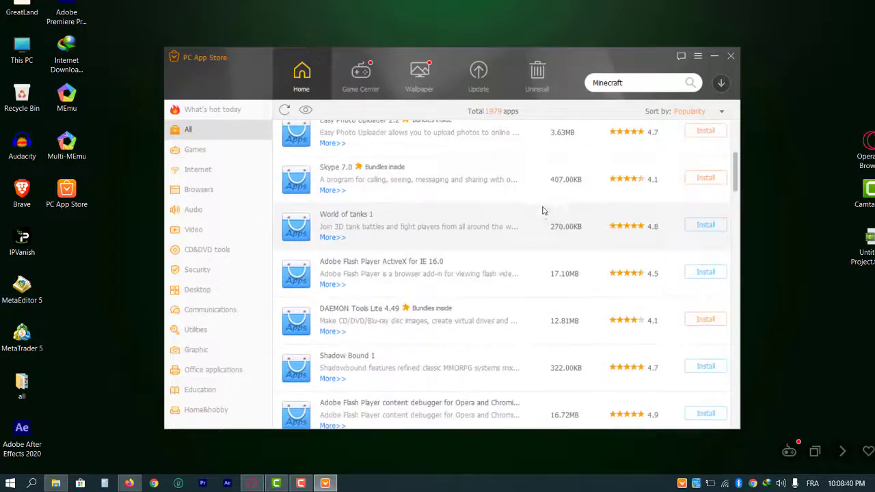
pyautogui.scroll(-7, 542, 212)
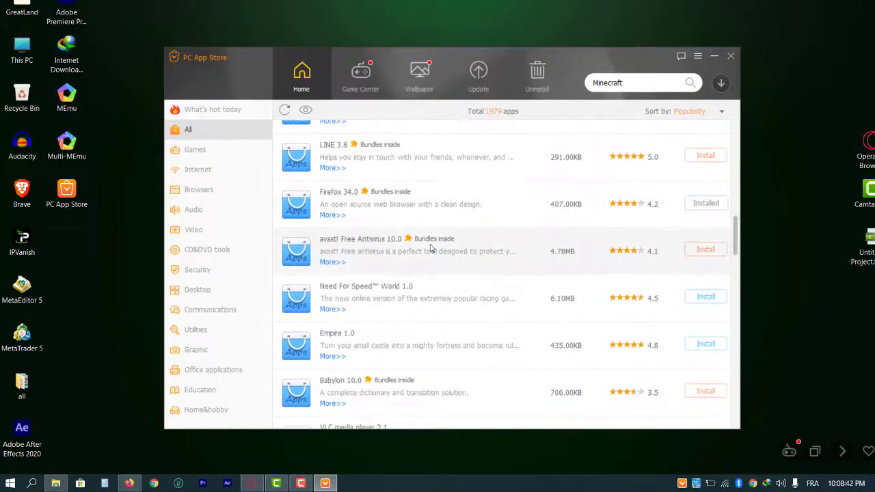
pyautogui.click(216, 137)
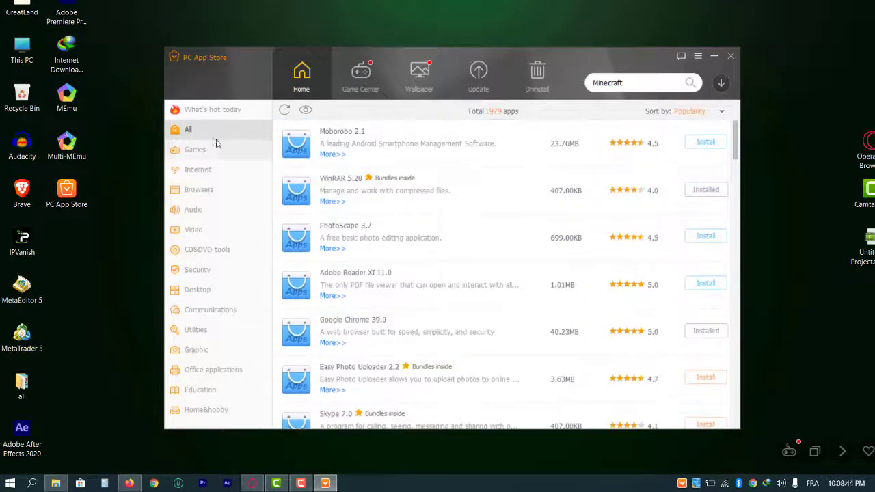
# Step: Browse the Games, Internet and Browsers categories, then return to All 1979 apps
pyautogui.click(208, 151)
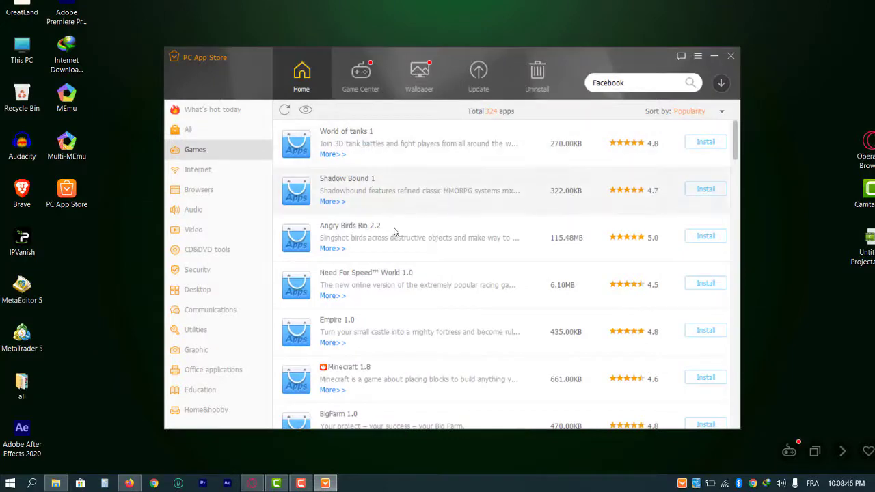
pyautogui.scroll(-4, 410, 287)
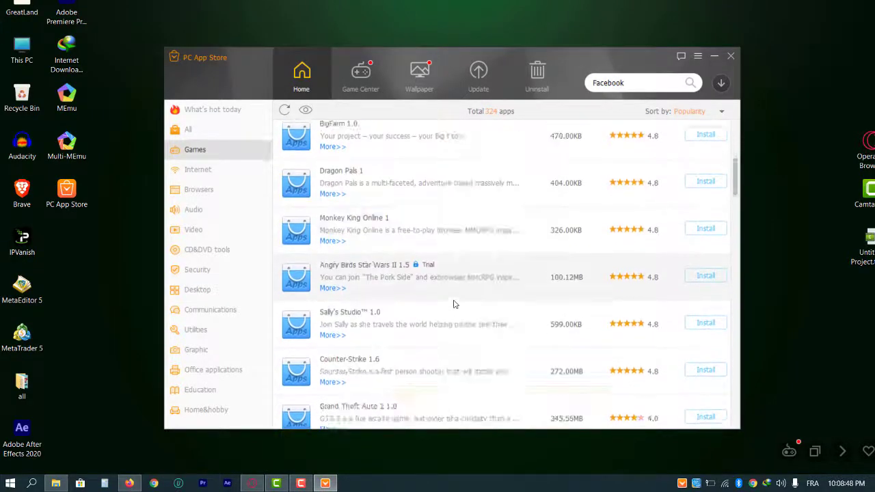
pyautogui.scroll(-10, 478, 273)
pyautogui.scroll(4, 453, 239)
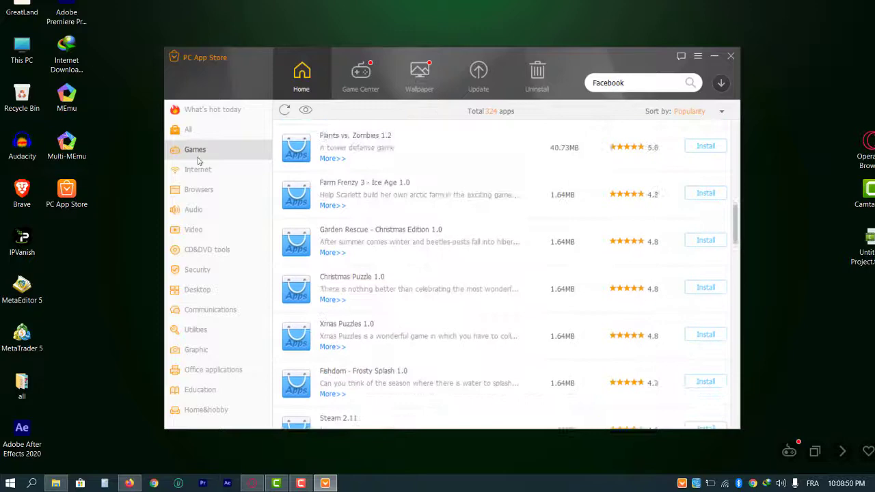
pyautogui.click(198, 168)
pyautogui.scroll(-5, 457, 203)
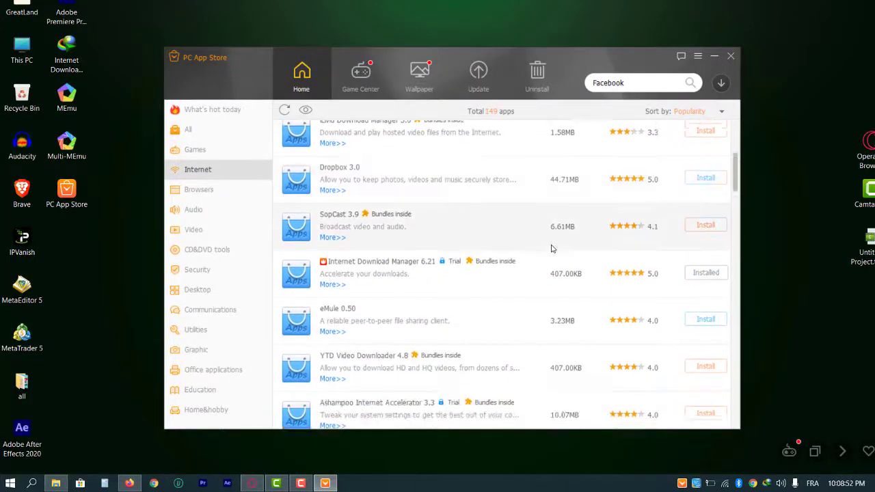
pyautogui.scroll(-5, 552, 249)
pyautogui.scroll(5, 540, 250)
pyautogui.scroll(-3, 531, 260)
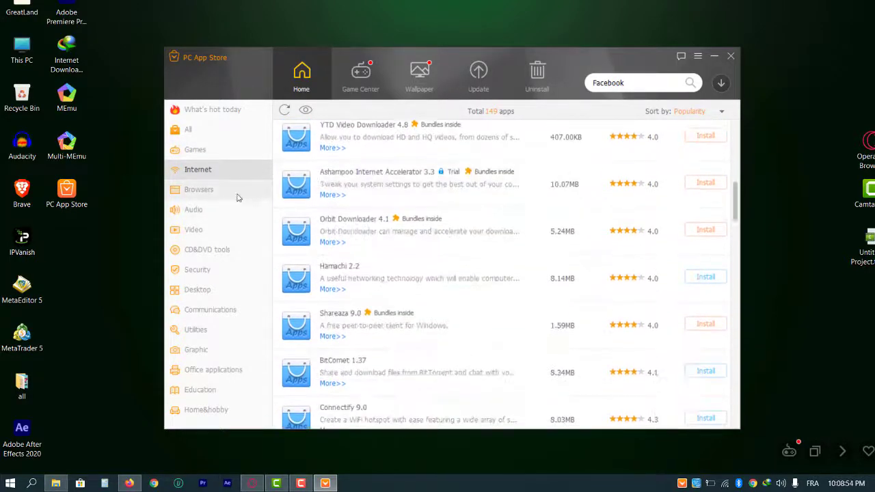
pyautogui.click(237, 194)
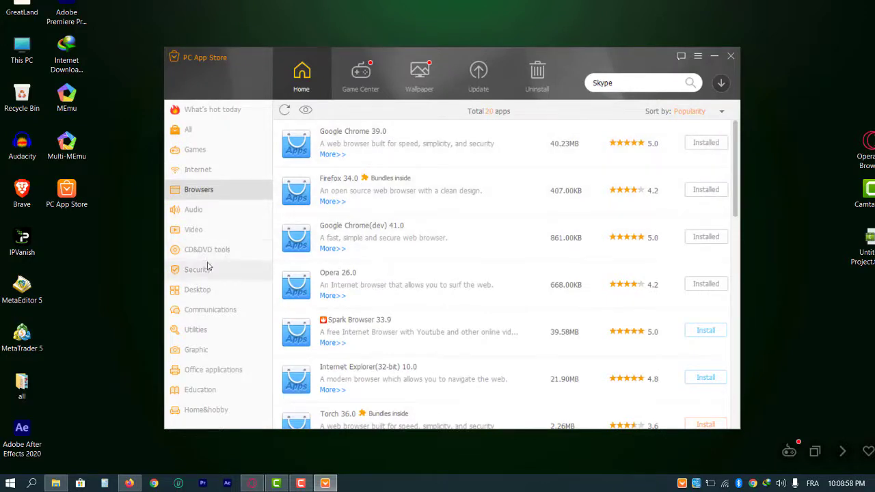
pyautogui.click(189, 129)
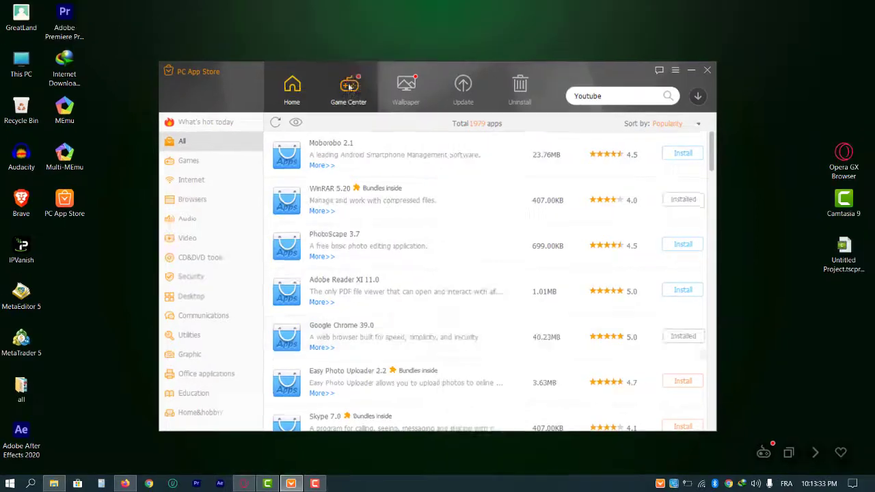
pyautogui.click(348, 86)
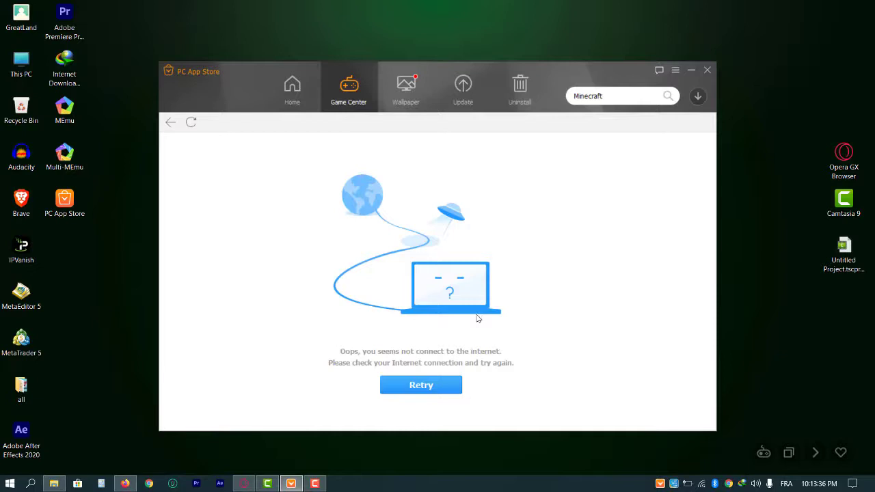
pyautogui.click(408, 108)
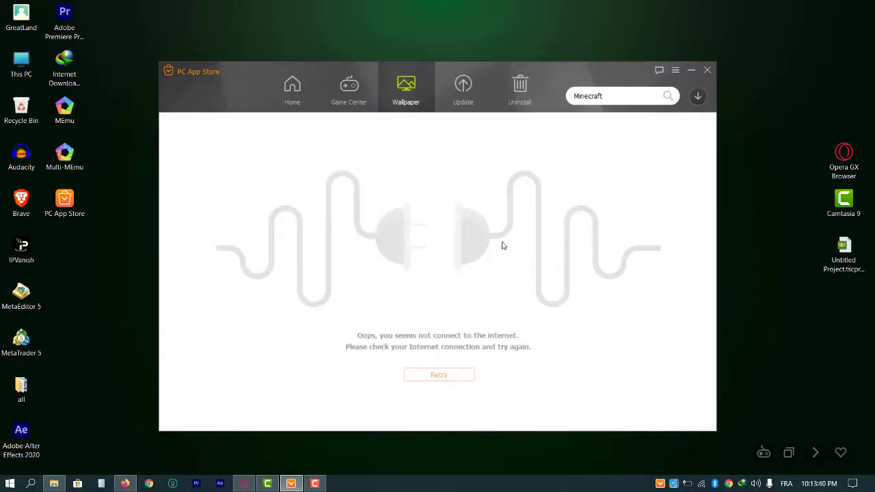
pyautogui.click(456, 106)
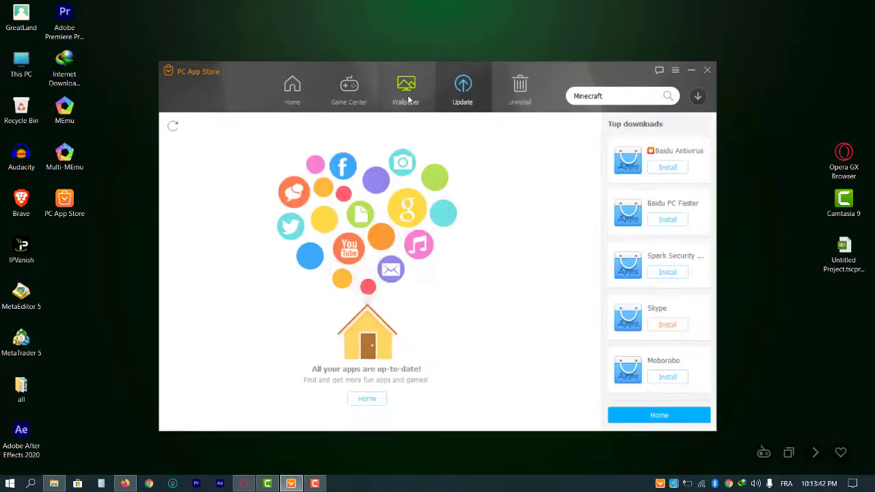
pyautogui.click(348, 89)
pyautogui.click(302, 85)
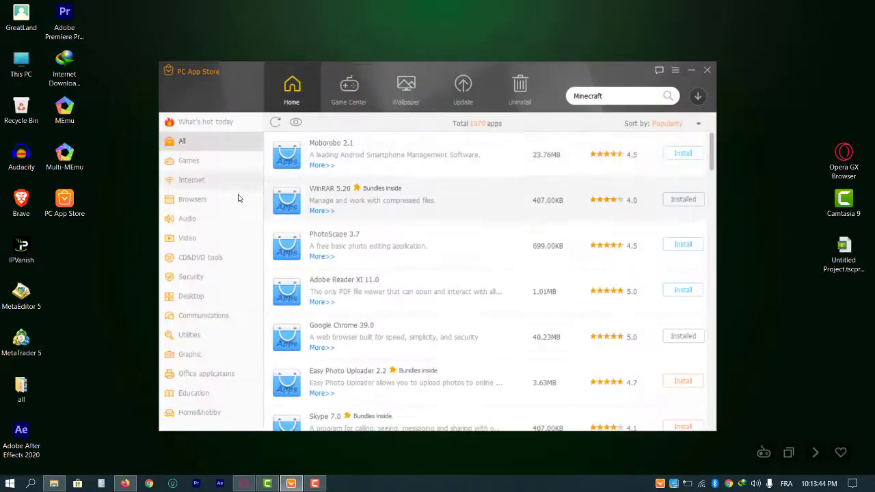
# Step: Search the store for 'facebook' to list Facebook Messenger 2.1 and Facebook Video Calling
pyautogui.scroll(3, 393, 218)
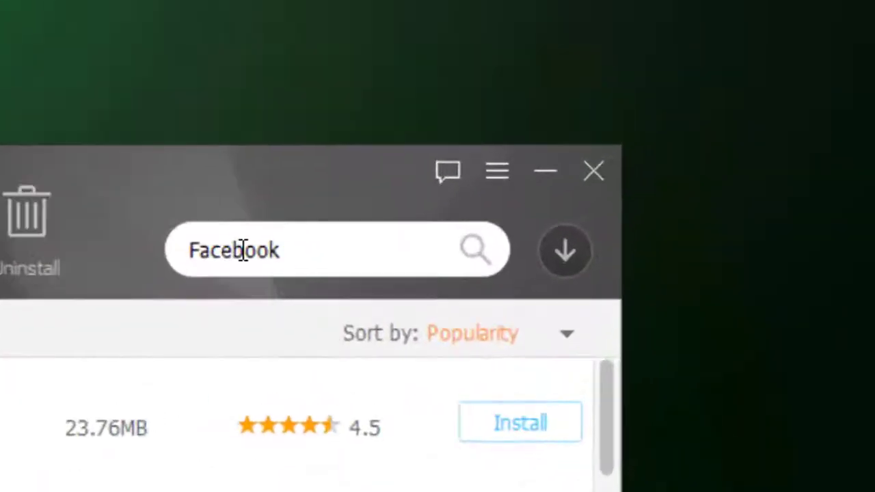
pyautogui.click(379, 244)
pyautogui.write('y')
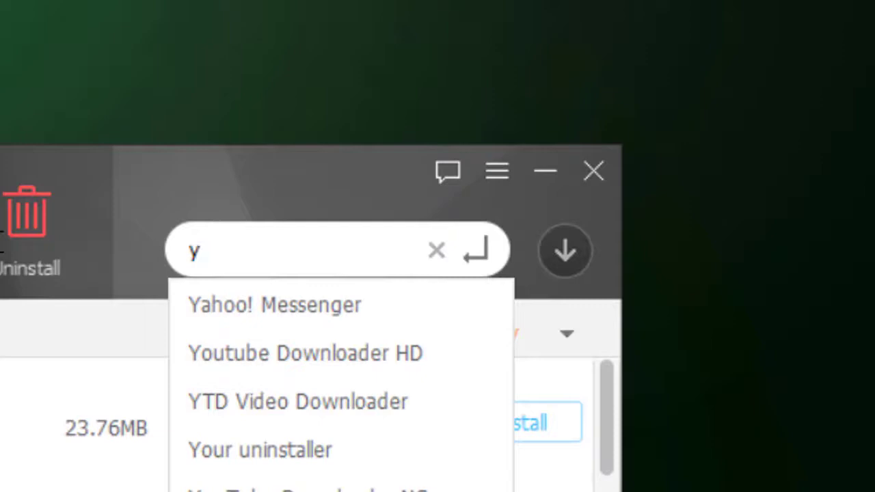
pyautogui.press('BackSpace')
pyautogui.write('facebook')
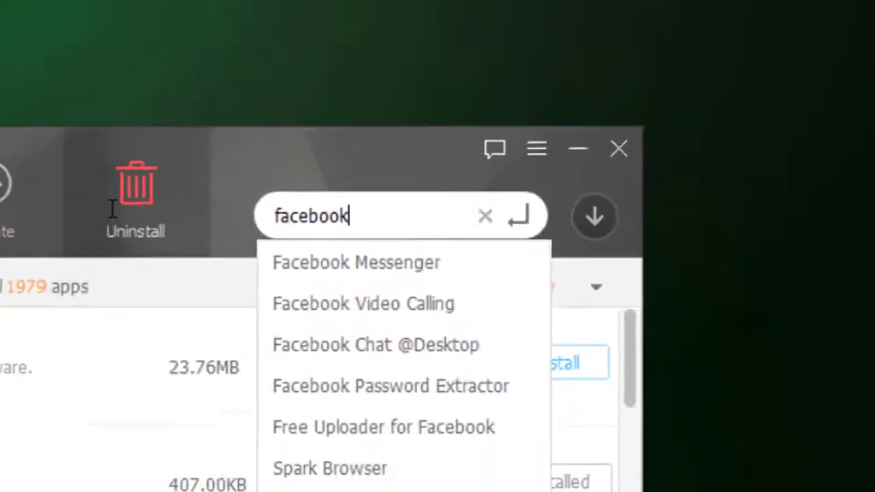
pyautogui.press('Return')
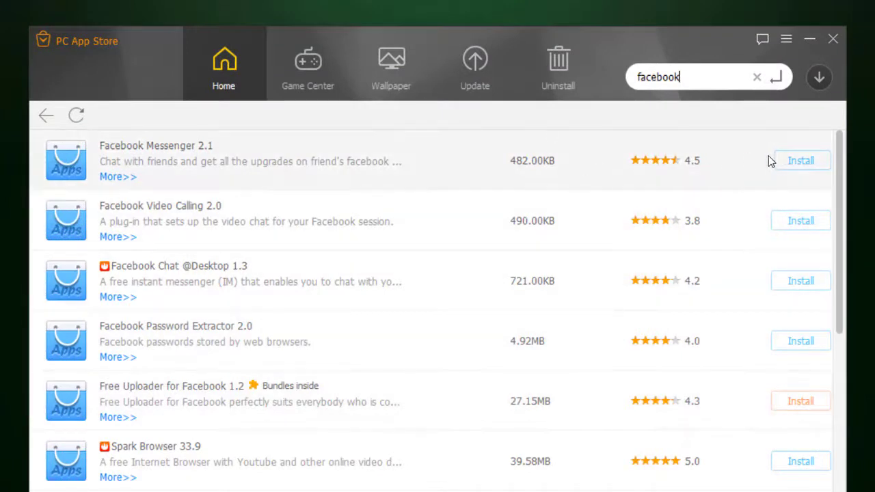
# Step: Install Facebook Messenger 2.1 and check its Connecting status in the downloads panel
pyautogui.click(772, 161)
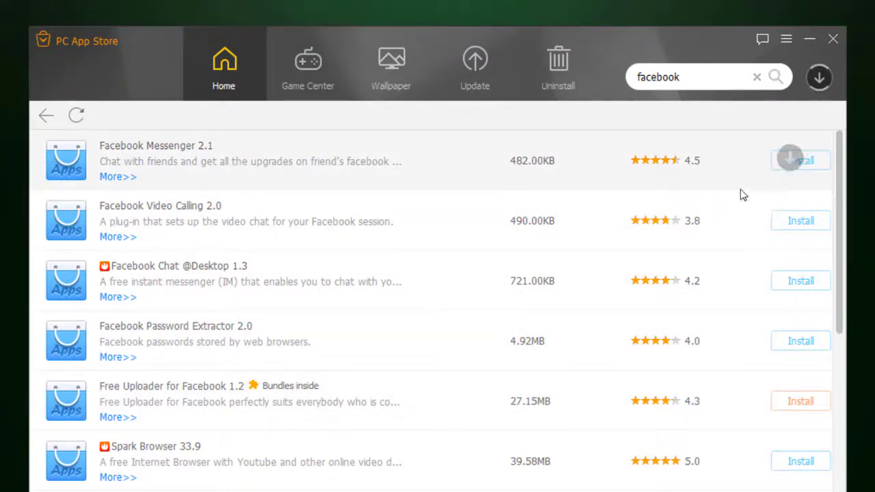
pyautogui.click(820, 79)
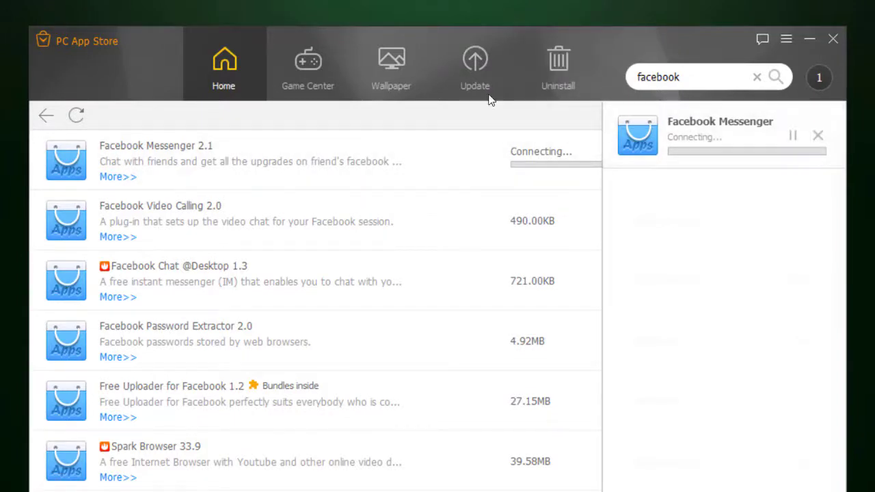
pyautogui.click(41, 117)
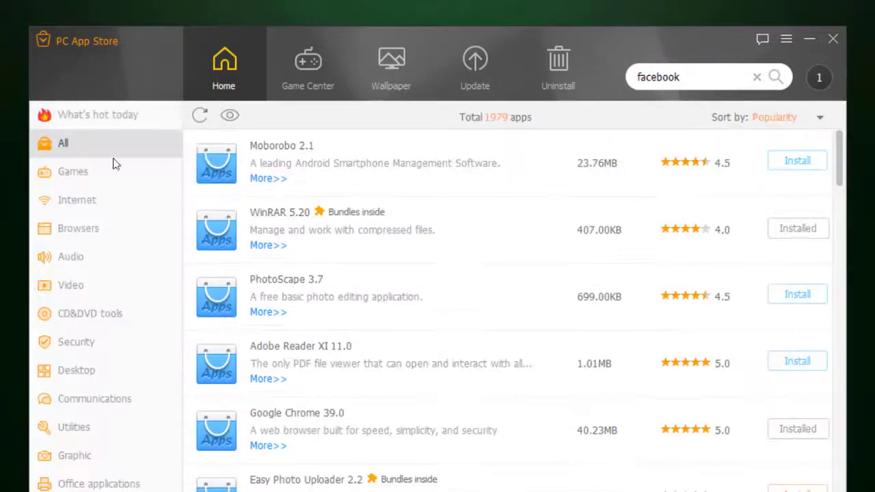
pyautogui.scroll(-5, 557, 270)
pyautogui.scroll(5, 552, 259)
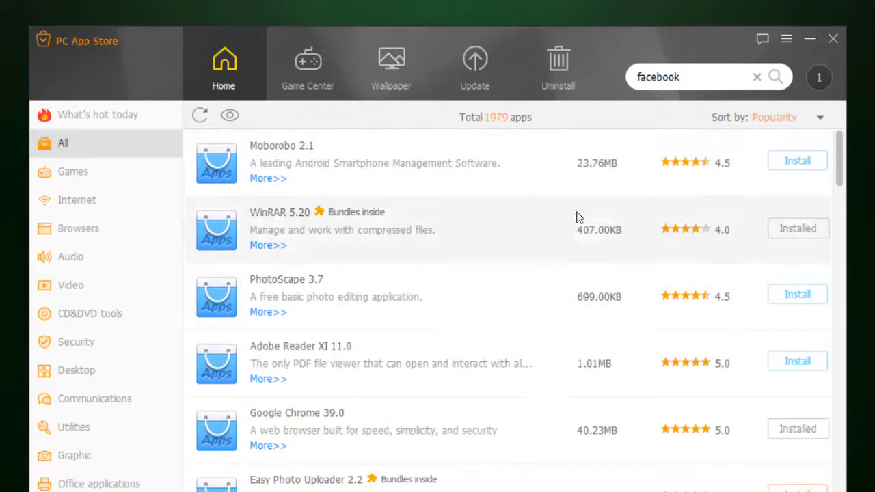
pyautogui.click(824, 84)
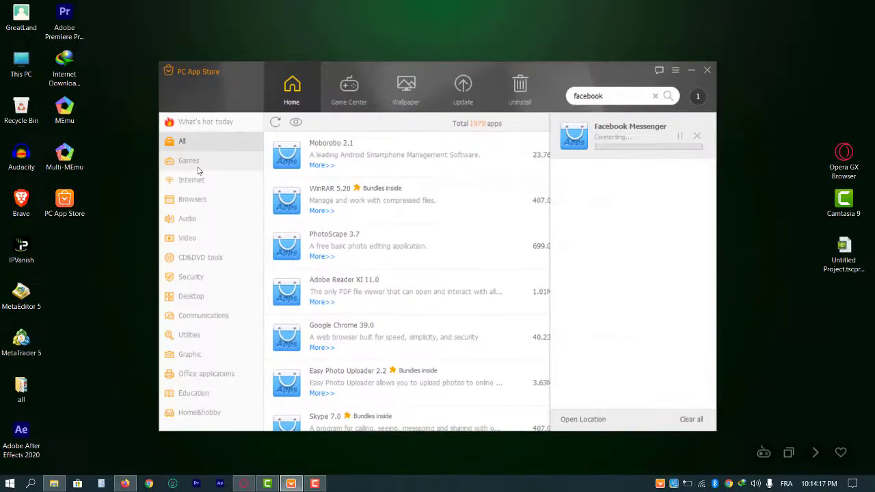
# Step: Browse Games, Internet, All and What's hot today, then close PC App Store
pyautogui.click(198, 169)
pyautogui.click(202, 180)
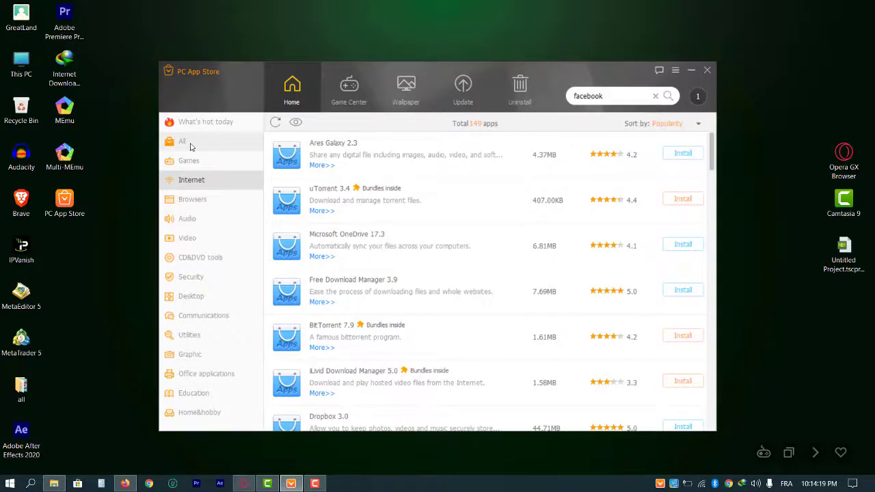
pyautogui.click(190, 144)
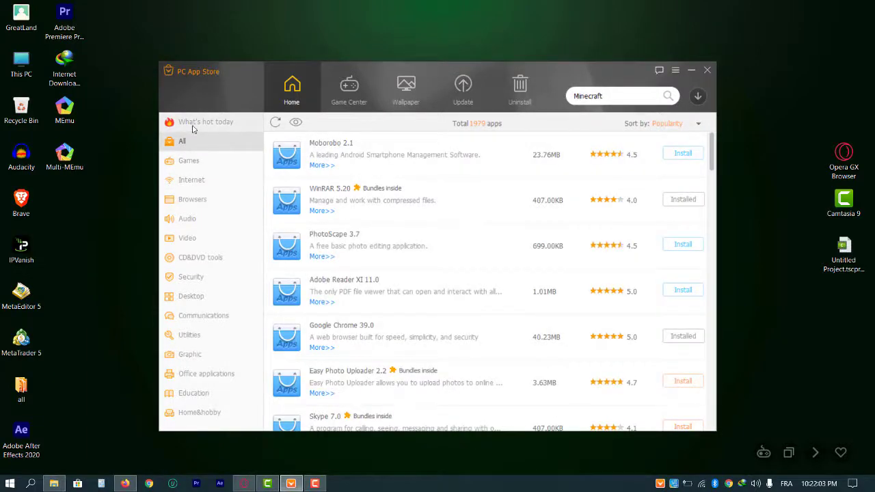
pyautogui.click(193, 126)
pyautogui.scroll(-5, 355, 205)
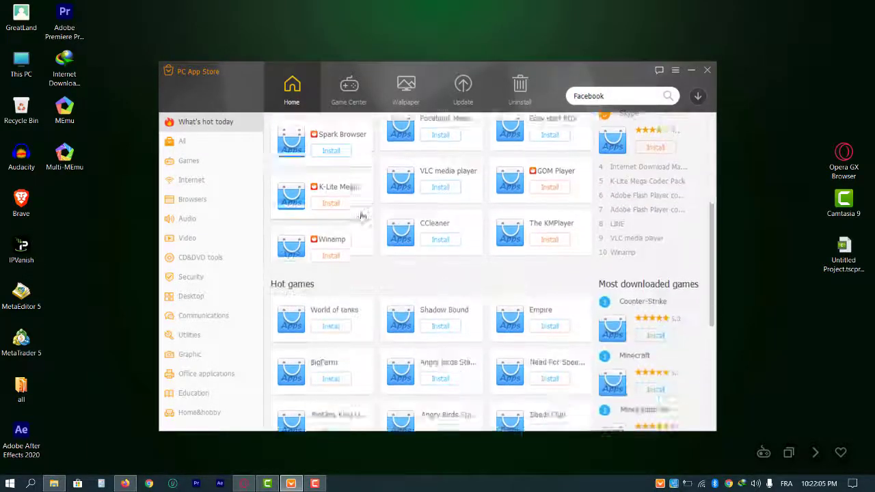
pyautogui.scroll(5, 361, 214)
pyautogui.click(708, 70)
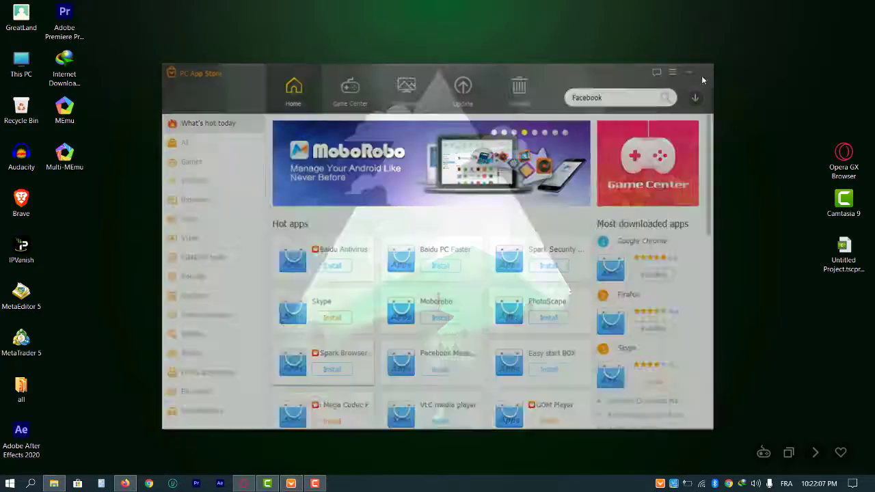